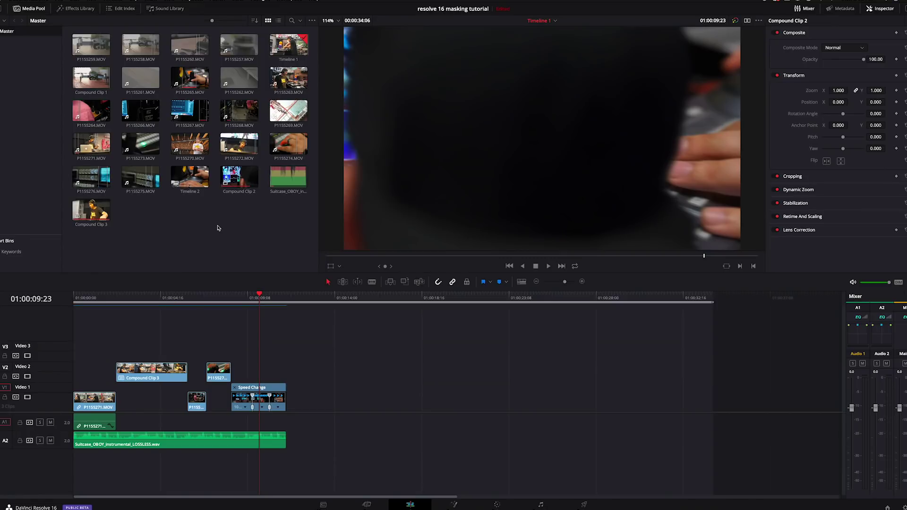
Create a new empty timeline, Timeline 3, from the Media Pool
right_click(218, 228)
mouse_move(222, 221)
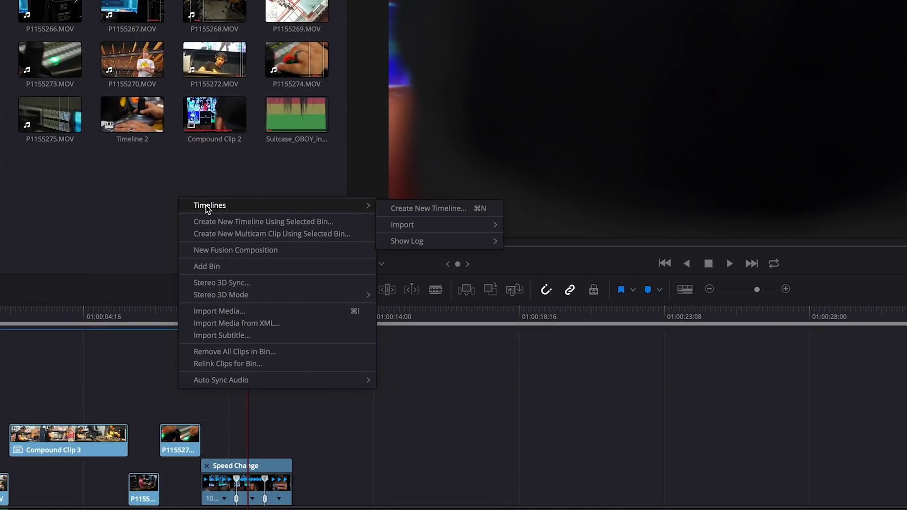
left_click(418, 211)
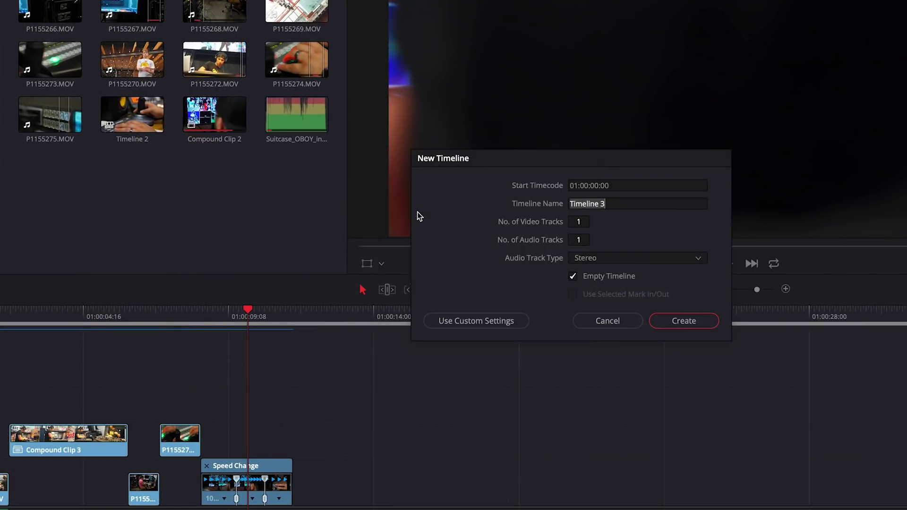
key("Return")
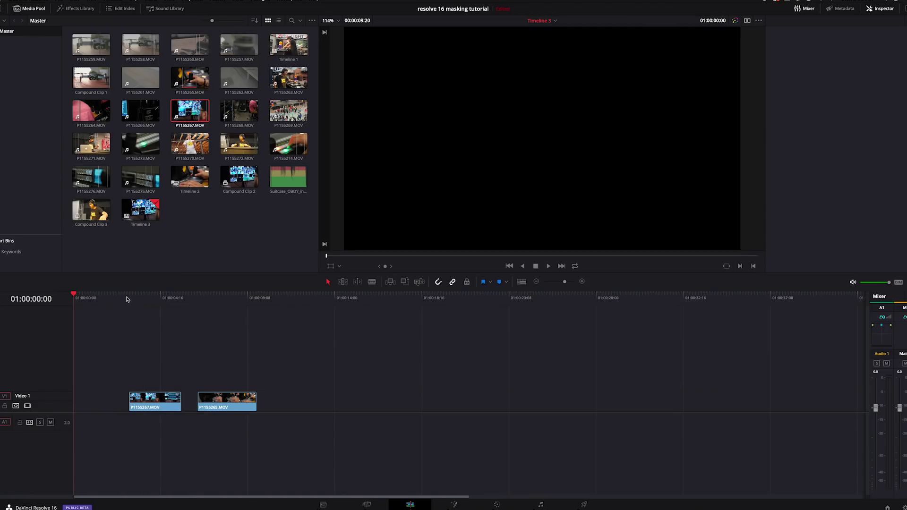
Butt P1155265.MOV against P1155267.MOV at 01:00:04:12 and play back the cut
left_click(131, 299)
left_click_drag(131, 300, 158, 298)
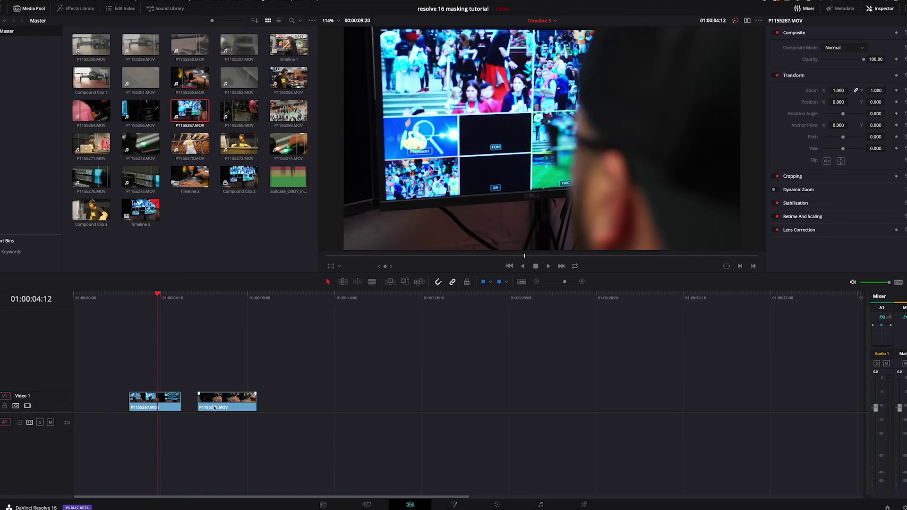
left_click_drag(214, 407, 202, 410)
left_click_drag(160, 297, 199, 307)
key("space")
key("Up")
key("Up")
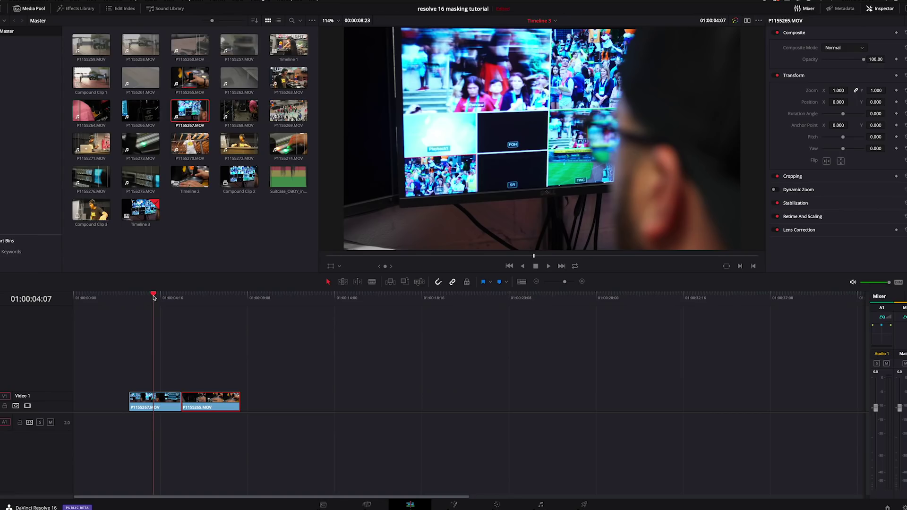
Lift P1155267.MOV onto Video 2 and start P1155265.MOV two frames earlier beneath it
left_click_drag(153, 296, 166, 299)
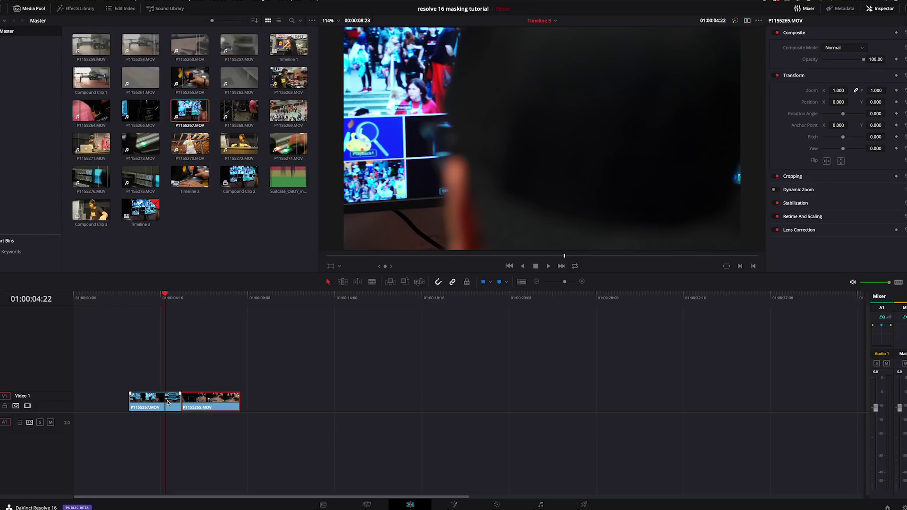
left_click_drag(168, 402, 196, 408)
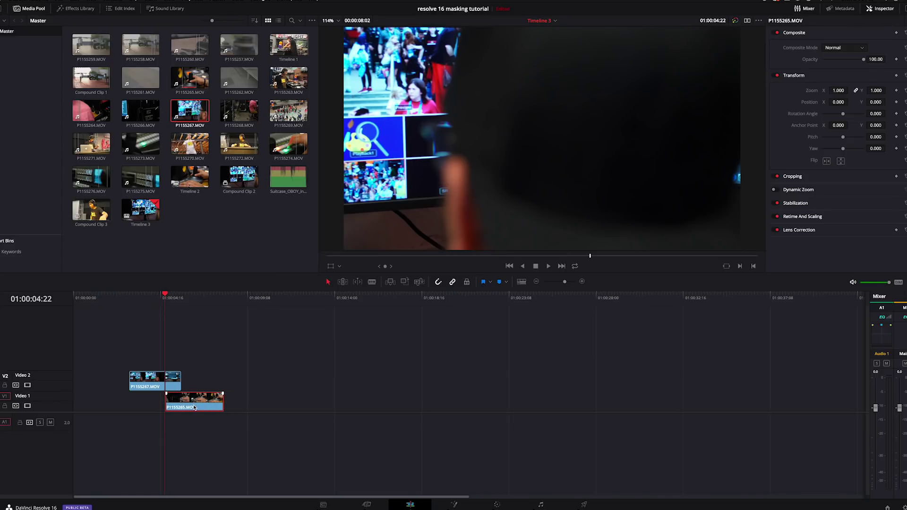
key("Left")
key("Left")
left_click_drag(192, 403, 189, 404)
key("space")
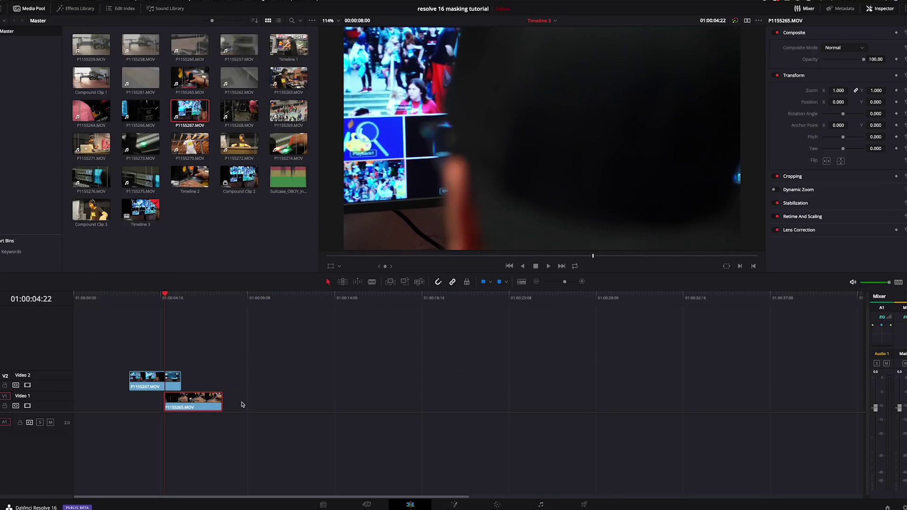
left_click(497, 504)
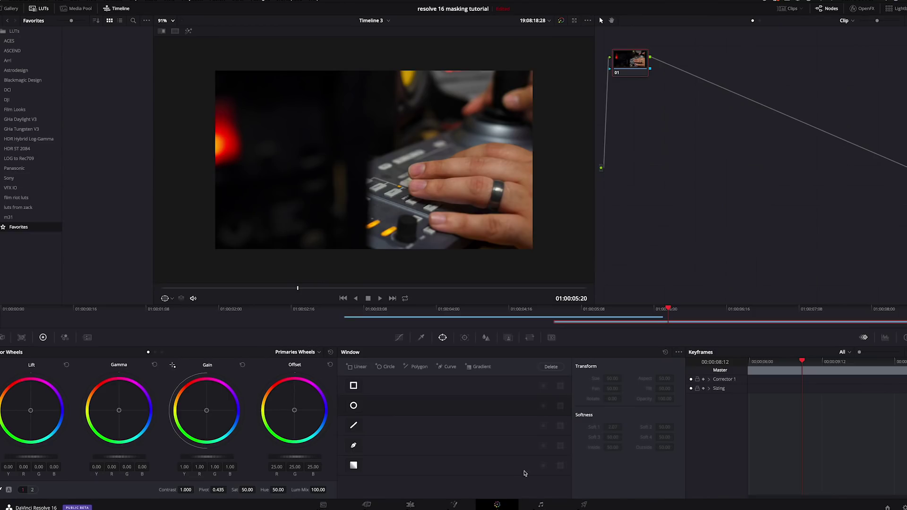
At 01:00:05:04, draw a Curve window mask point by point along the dark foreground edge
left_click(649, 318)
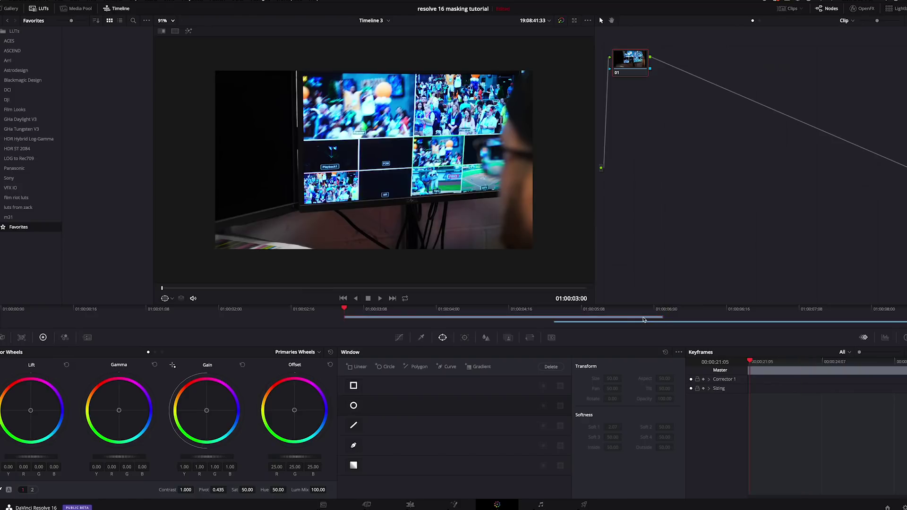
left_click_drag(348, 310, 594, 321)
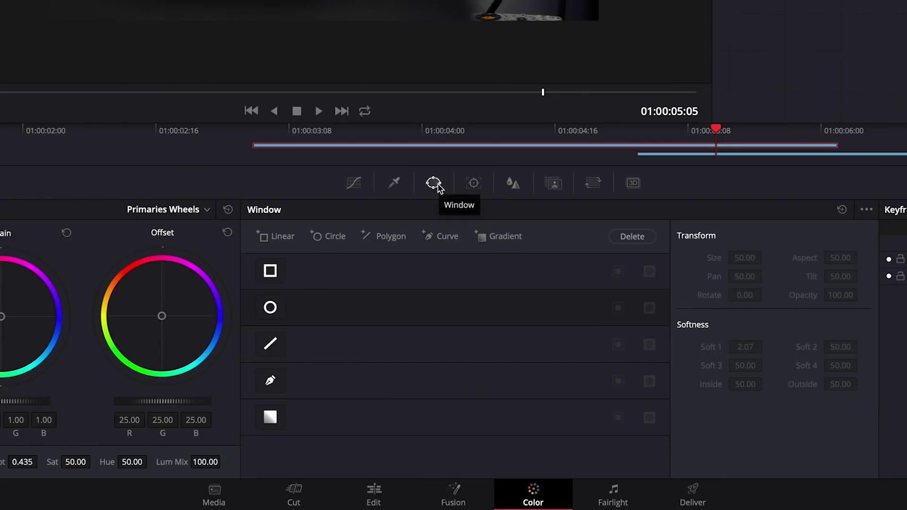
left_click(272, 383)
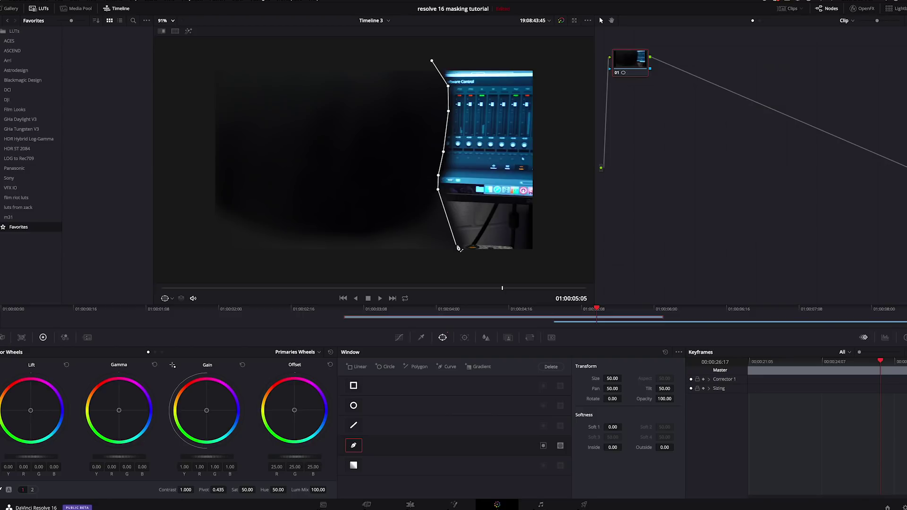
left_click(554, 263)
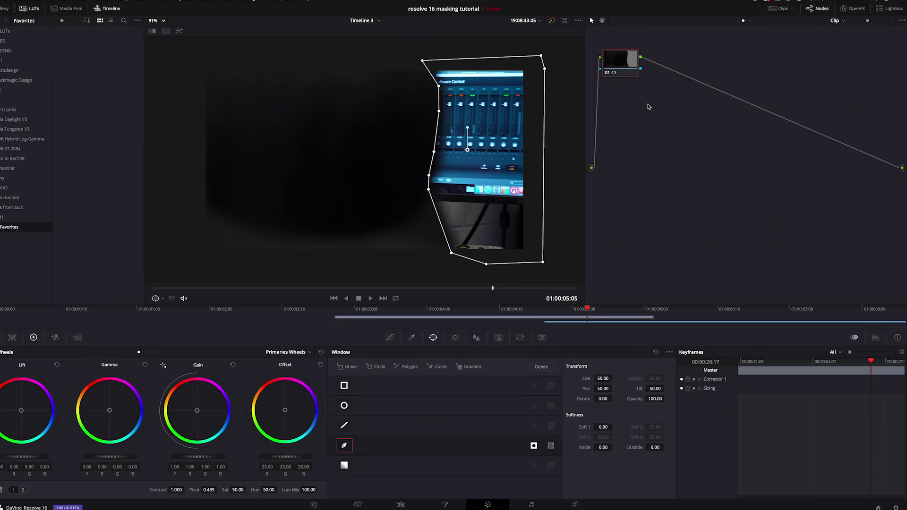
Add an Alpha Output to the node graph and wire node 01's mask into it
right_click(649, 107)
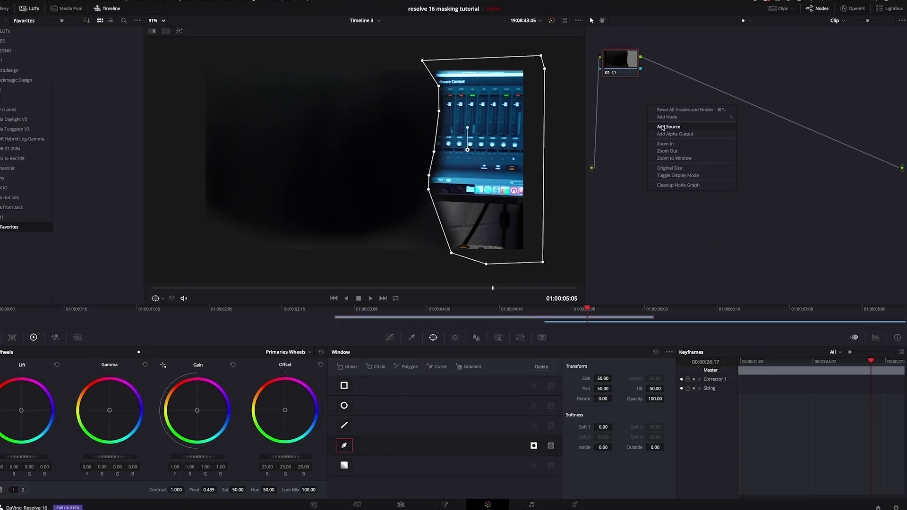
left_click(664, 136)
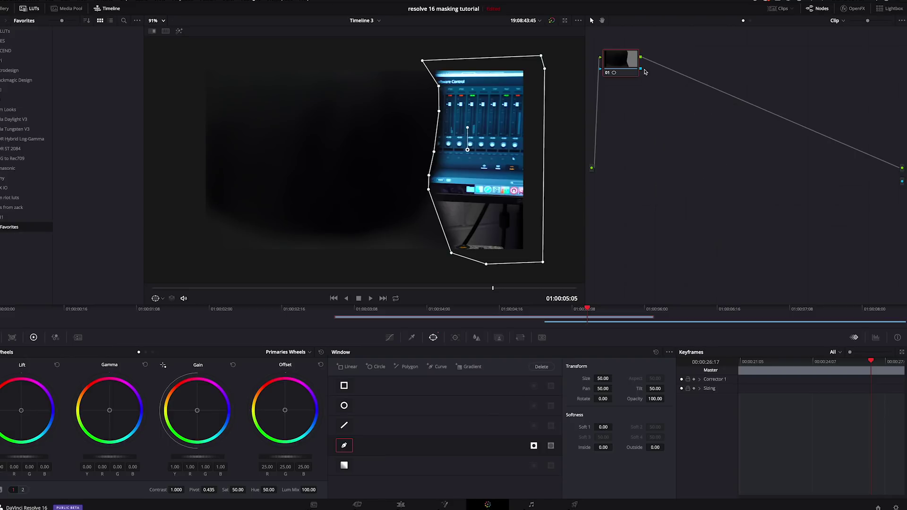
left_click_drag(642, 69, 884, 192)
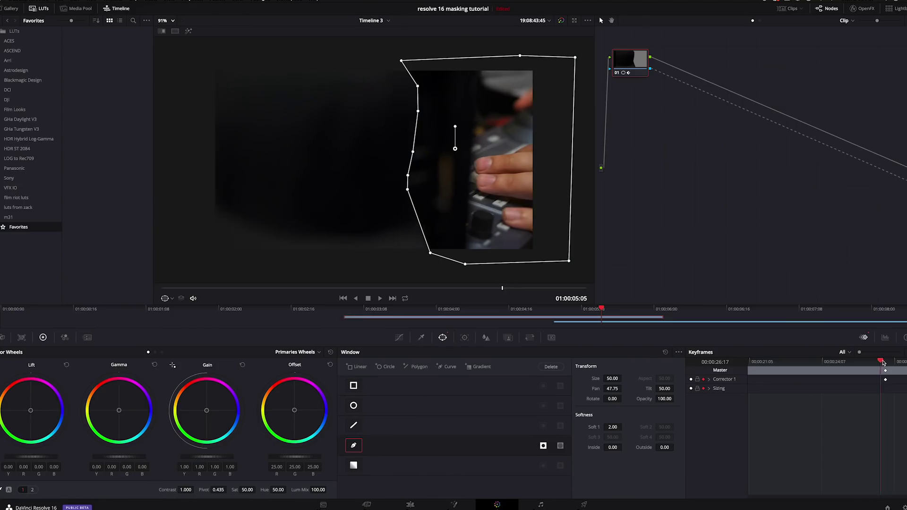
left_click_drag(882, 362, 879, 363)
Keyframe the mask's position sliding left on successive frames through 01:00:05:14
left_click_drag(448, 190, 488, 190)
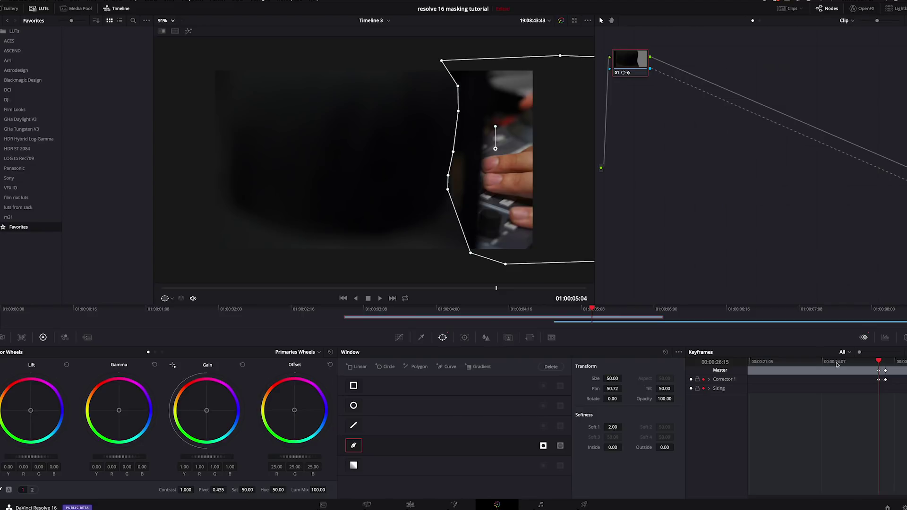
left_click_drag(878, 361, 871, 361)
left_click_drag(470, 209, 514, 208)
left_click_drag(871, 362, 894, 363)
left_click_drag(583, 265, 553, 56)
key("Right")
key("Right")
key("Right")
key("Right")
key("space")
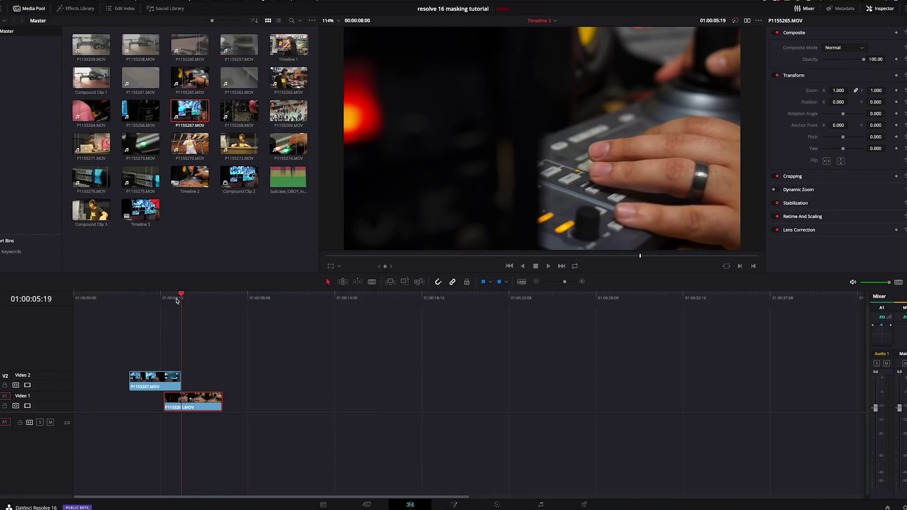
Play the masked transition, then select both stacked clips at the timeline start
key("/")
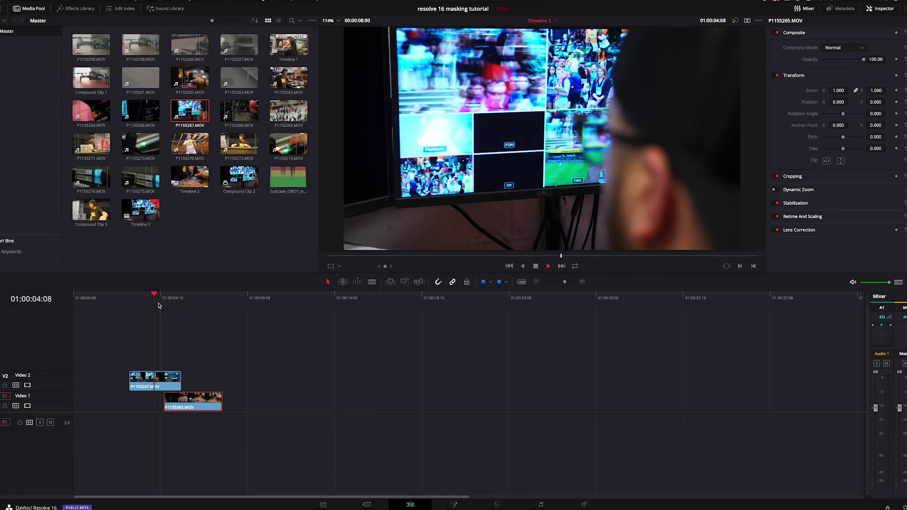
key("space")
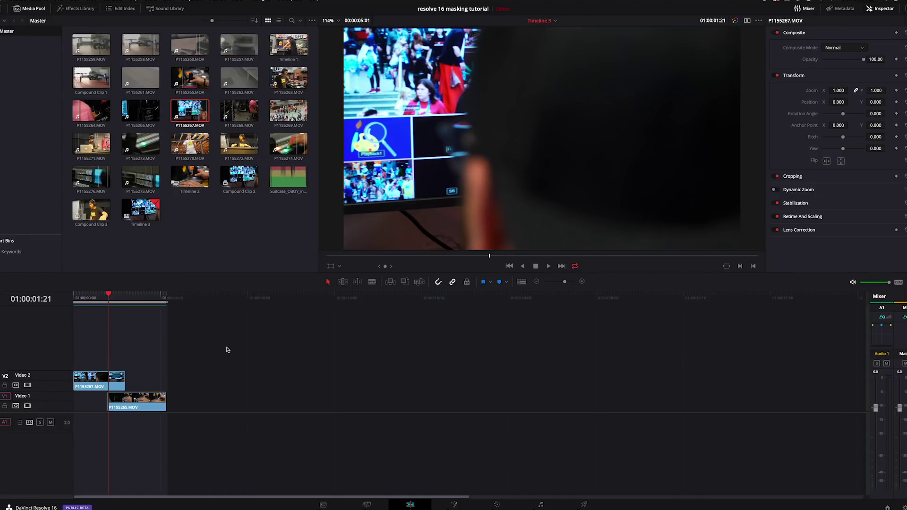
left_click_drag(227, 348, 107, 438)
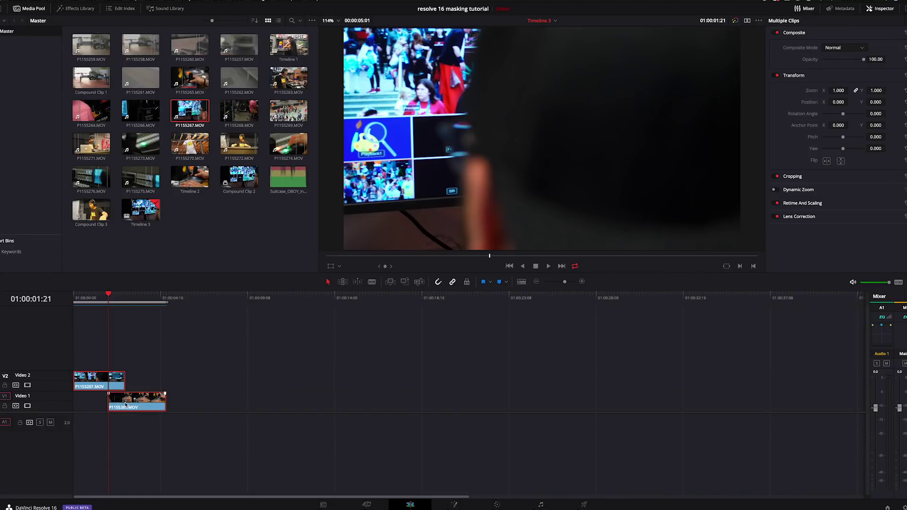
Merge the two selected clips into Compound Clip 4
right_click(125, 405)
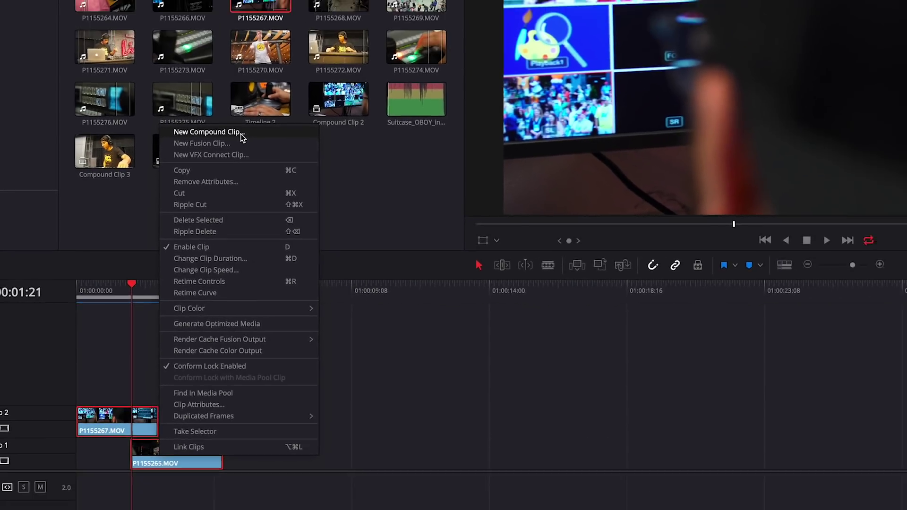
left_click(295, 80)
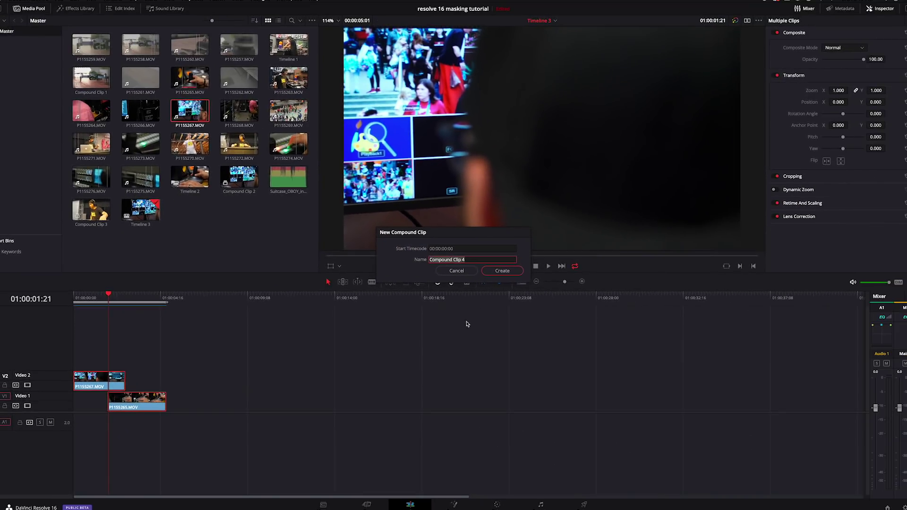
left_click(503, 270)
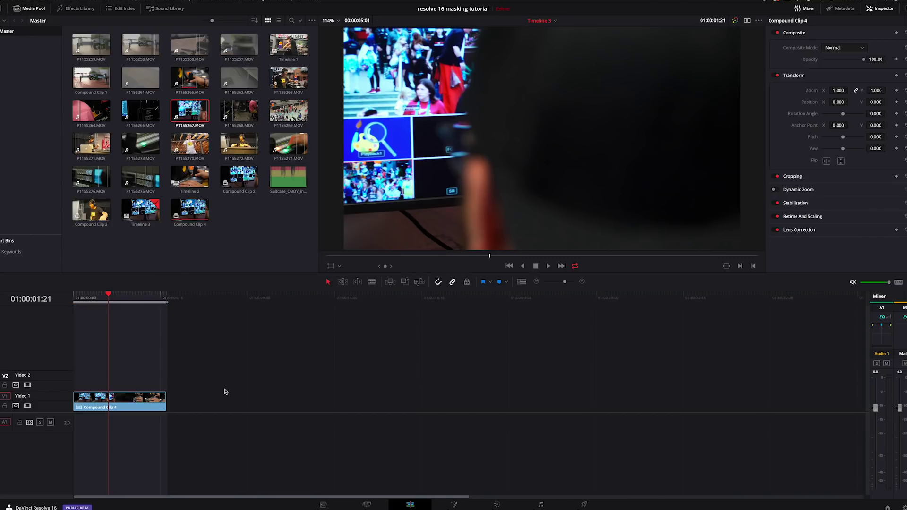
Turn on Retime Controls for Compound Clip 4
right_click(128, 404)
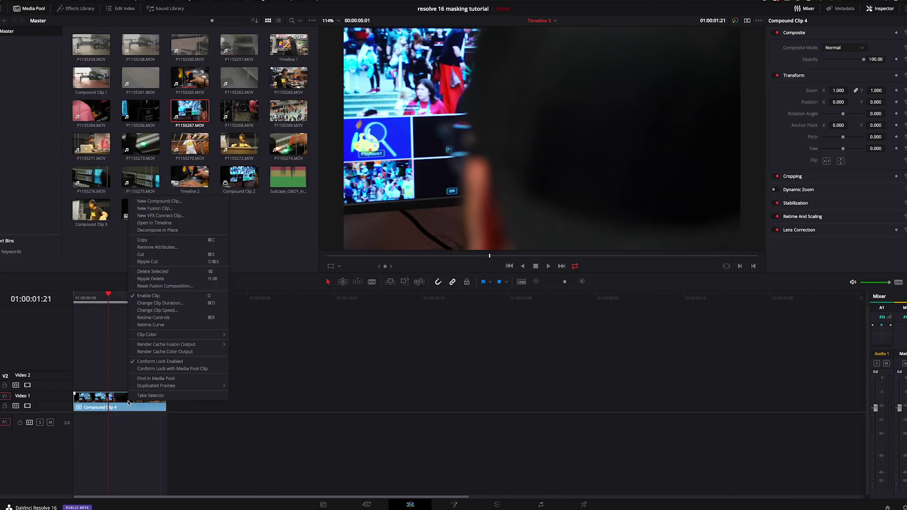
left_click(171, 321)
left_click(104, 296)
scroll(249, 290, "up", 3)
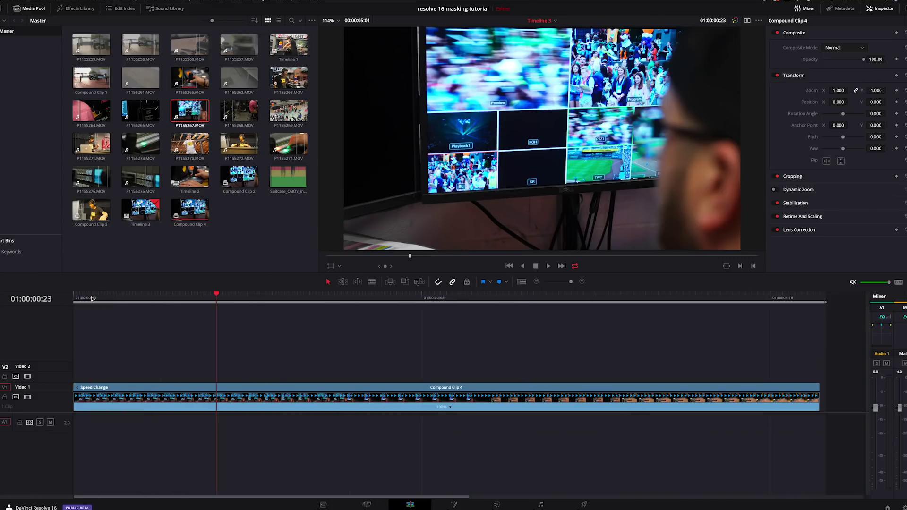
Add speed points on Compound Clip 4 at the ramp's start and end frames
left_click_drag(249, 290, 331, 305)
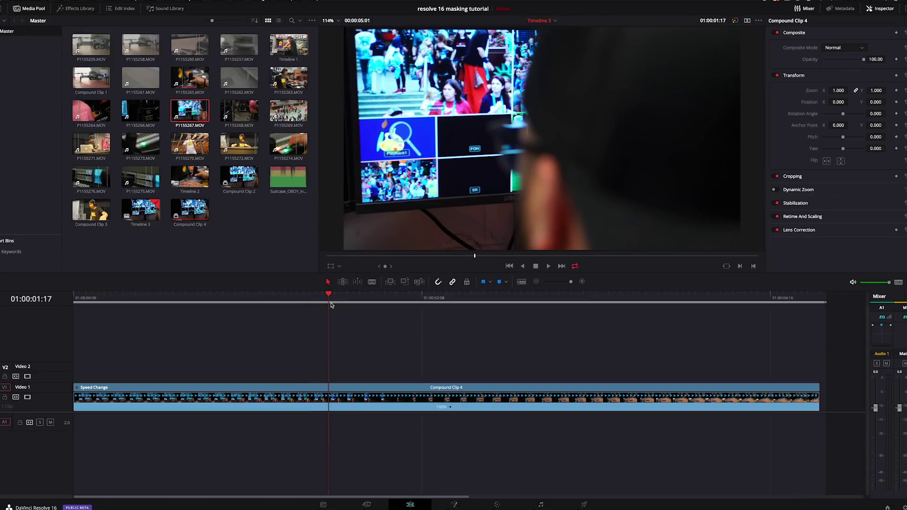
right_click(450, 409)
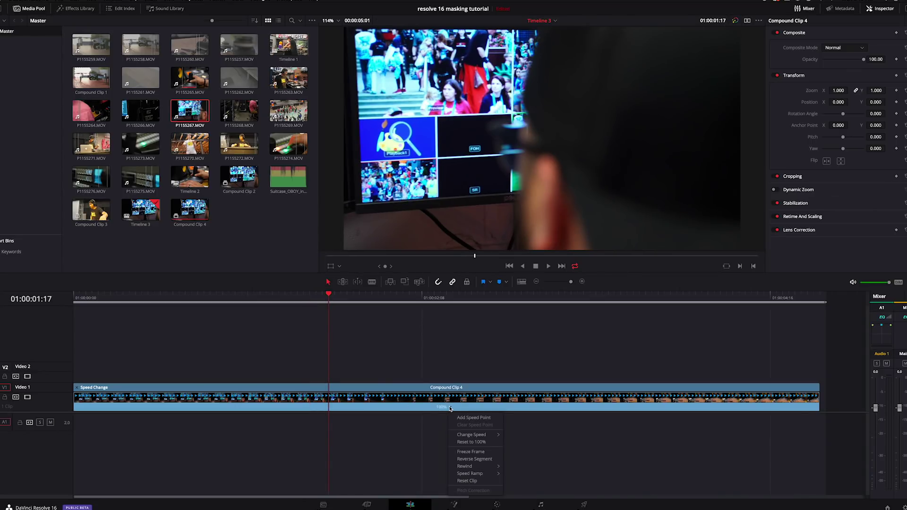
left_click(473, 419)
left_click_drag(423, 301, 483, 297)
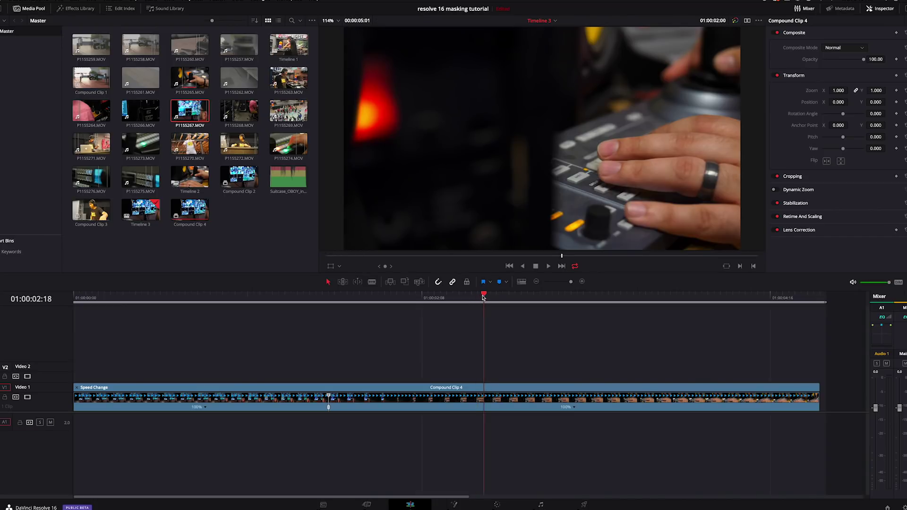
left_click(576, 409)
left_click(589, 417)
Change the middle section's speed to 200%
left_click(410, 408)
mouse_move(446, 437)
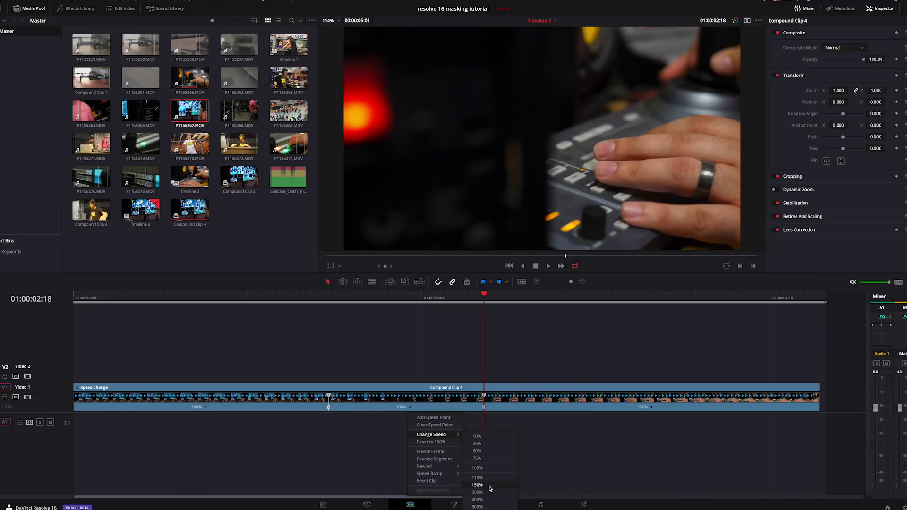
left_click(487, 493)
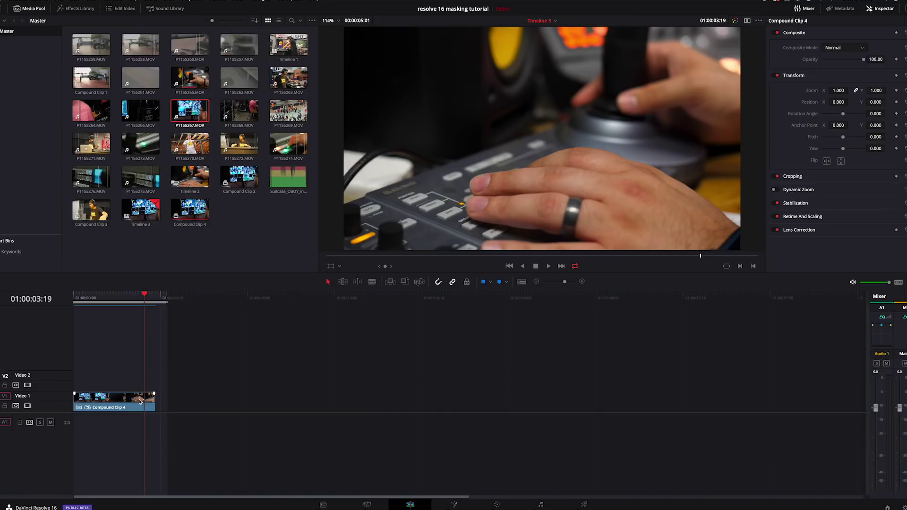
right_click(139, 402)
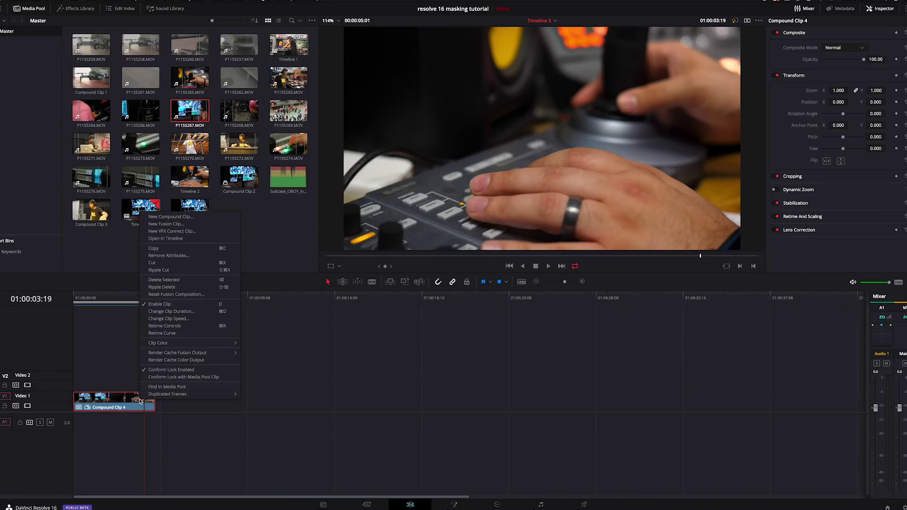
Show Compound Clip 4's retime curve with Retime Speed instead of Retime Frame
left_click(192, 334)
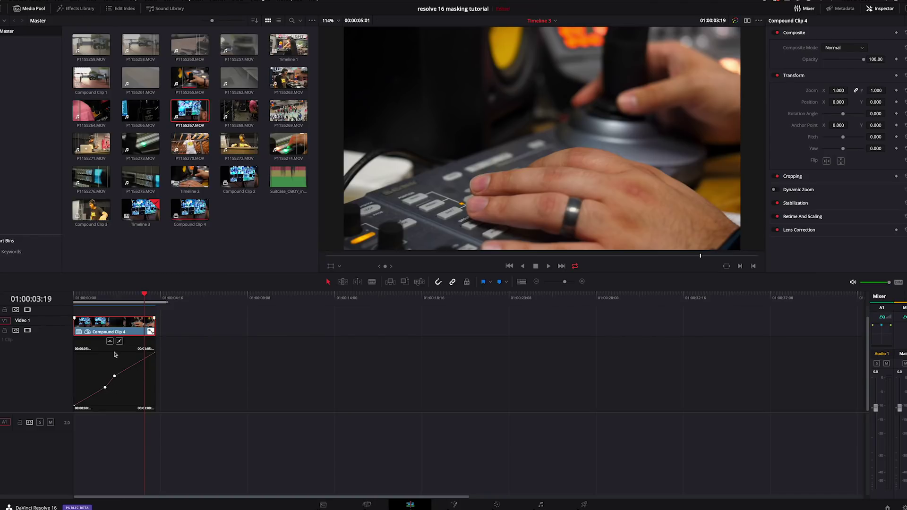
scroll(115, 354, "up", 2)
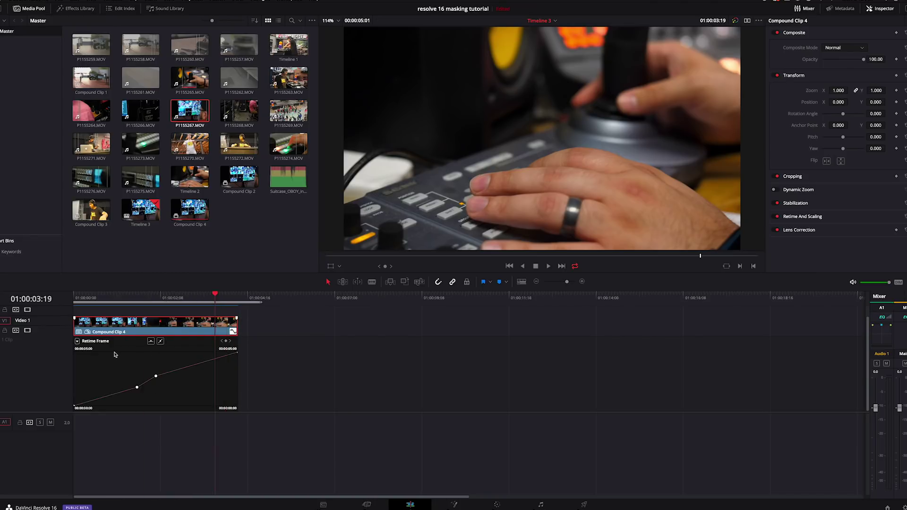
left_click(77, 342)
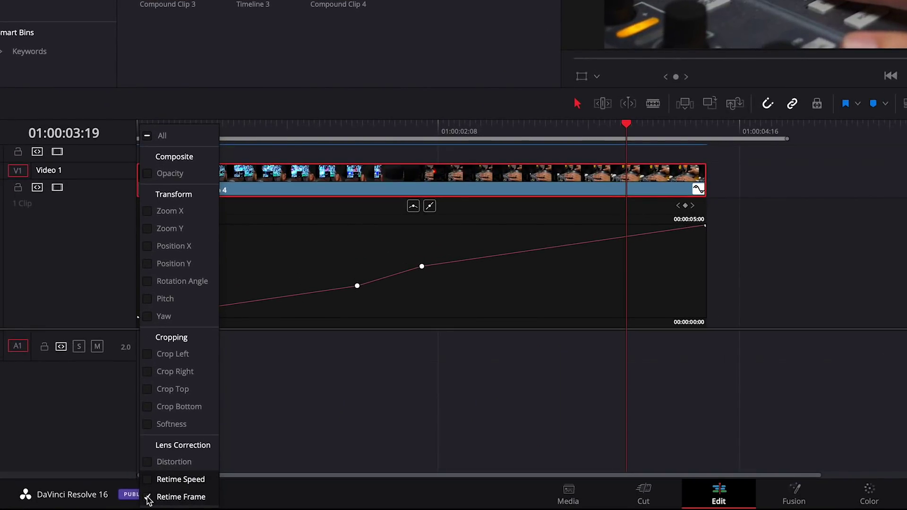
left_click(148, 499)
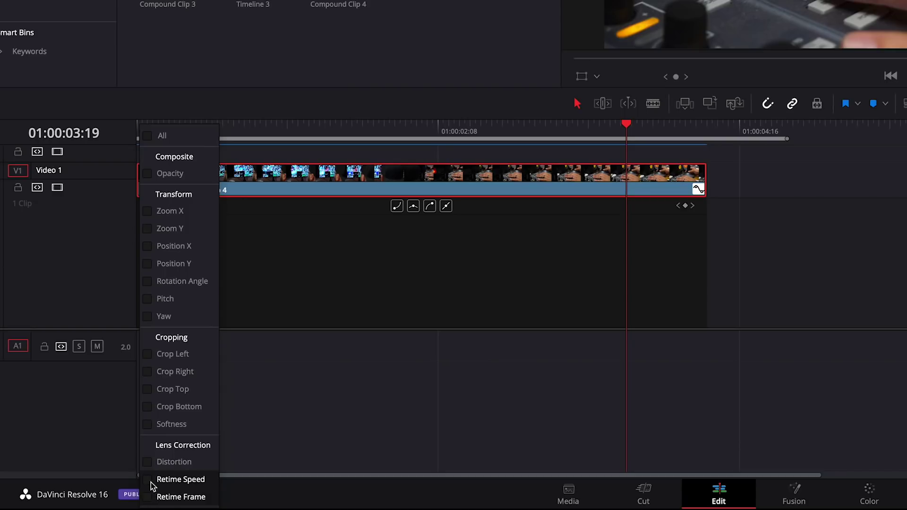
left_click(147, 480)
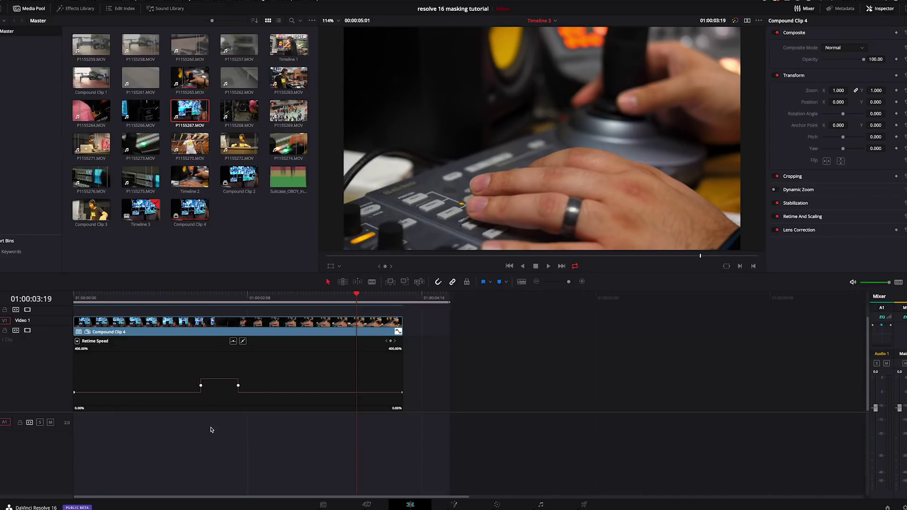
Smooth both speed keyframes into eased ramps
left_click(201, 385)
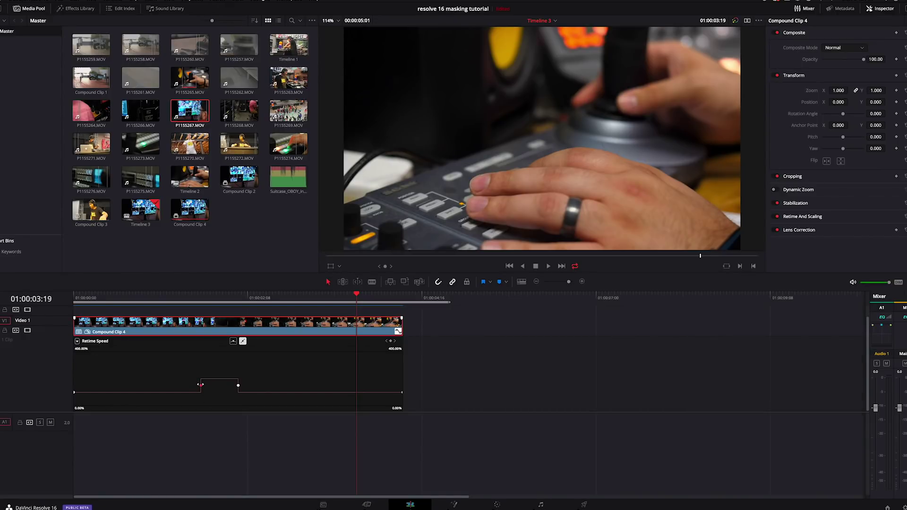
left_click(234, 342)
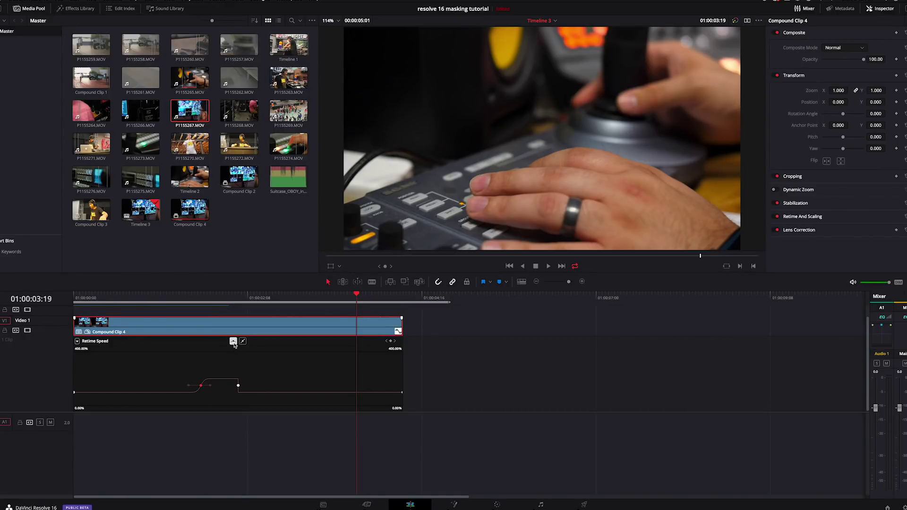
left_click(233, 342)
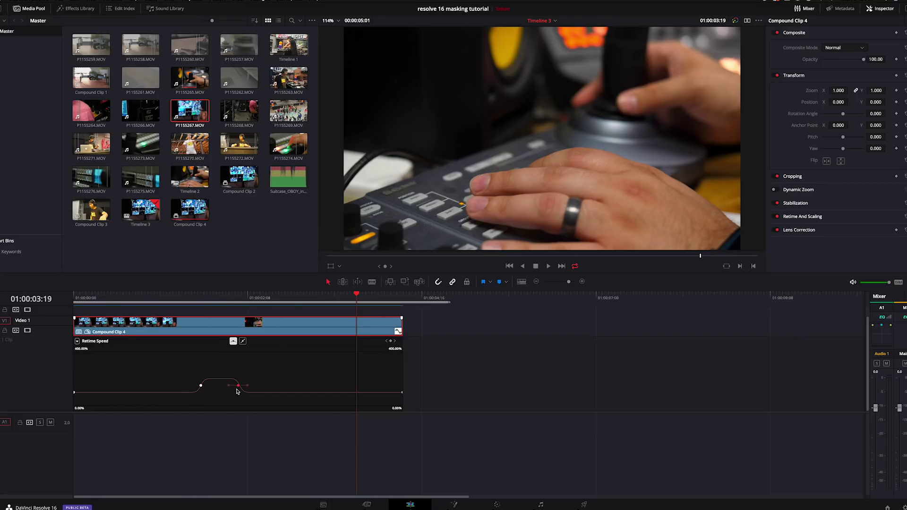
left_click(201, 386)
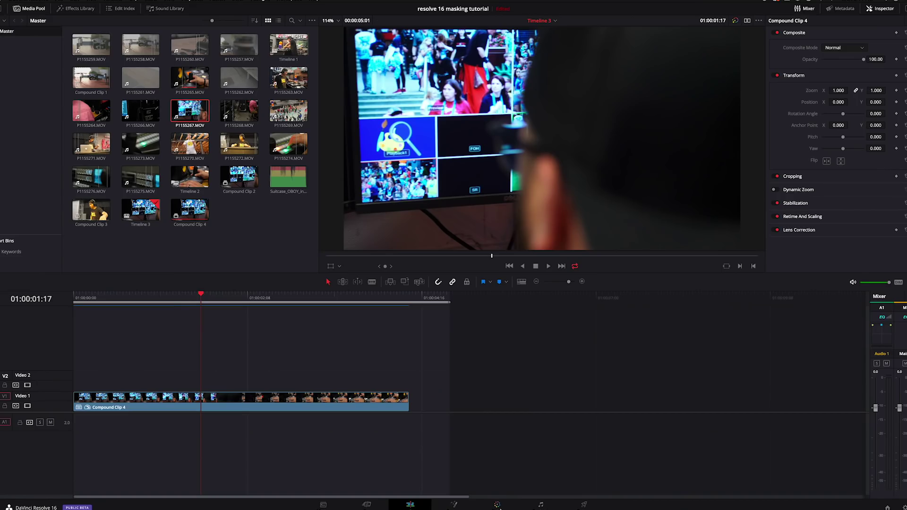
left_click(497, 505)
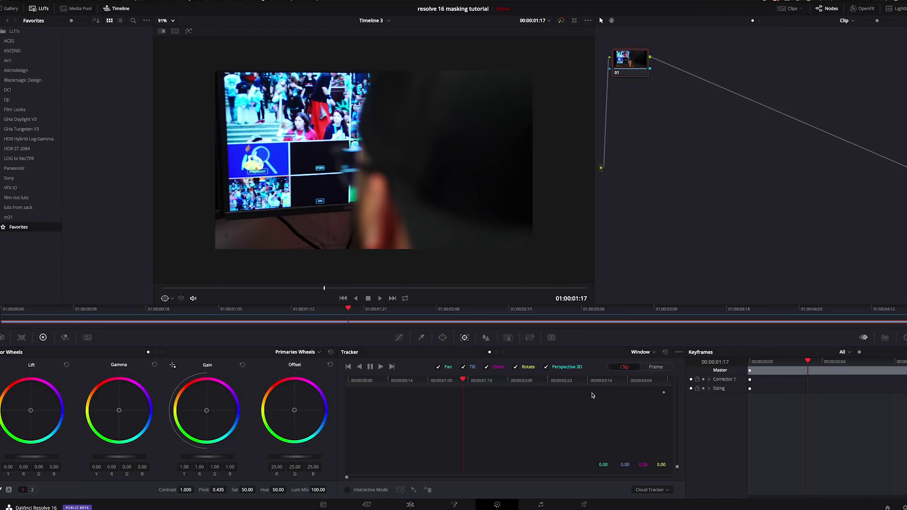
Apply the Directional Blur OpenFX to node 01
left_click_drag(347, 309, 399, 310)
left_click(864, 9)
mouse_move(806, 66)
left_mouse_down()
mouse_move(644, 72)
mouse_move(631, 63)
left_mouse_up()
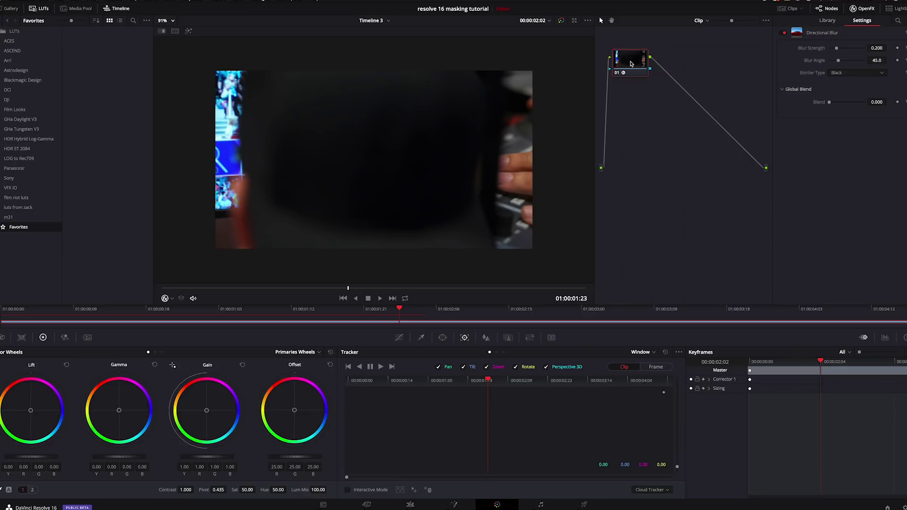
Keyframe Blur Strength to 0 at 01:00:01:13, just before the transition
left_click(315, 310)
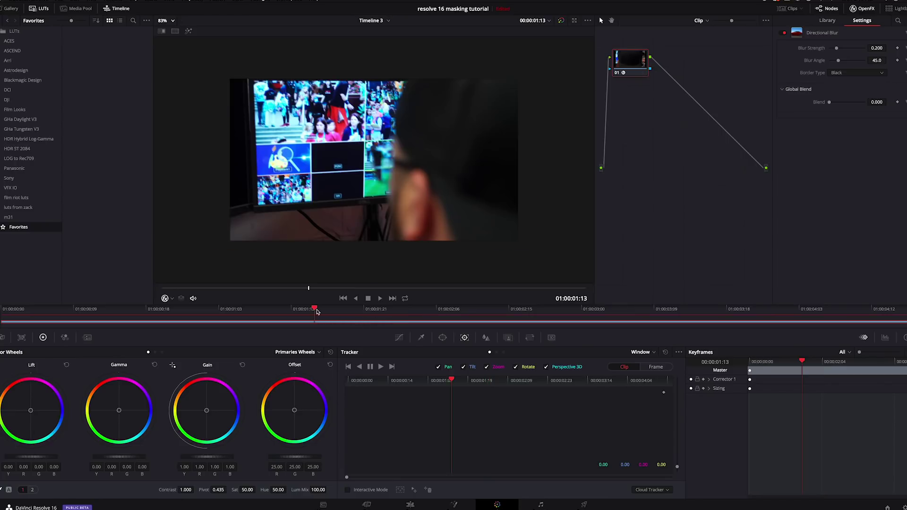
left_click_drag(836, 51, 821, 51)
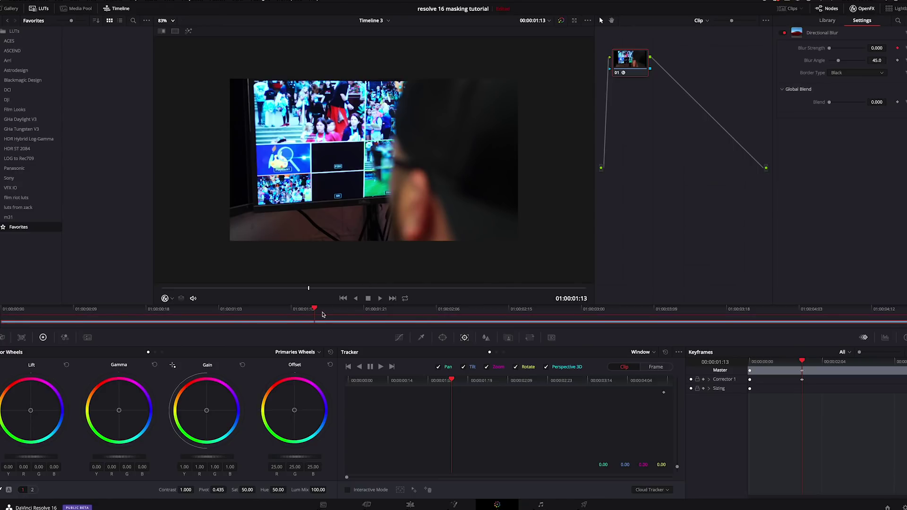
left_click_drag(317, 311, 471, 313)
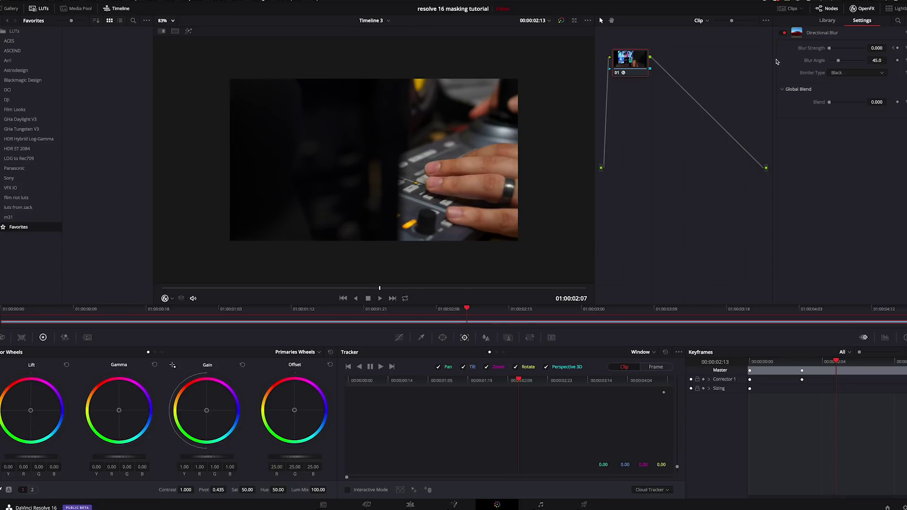
Keyframe Directional Blur strength from 0 up to 0.275 at 01:00:01:23, with Replicate border type
left_click(898, 48)
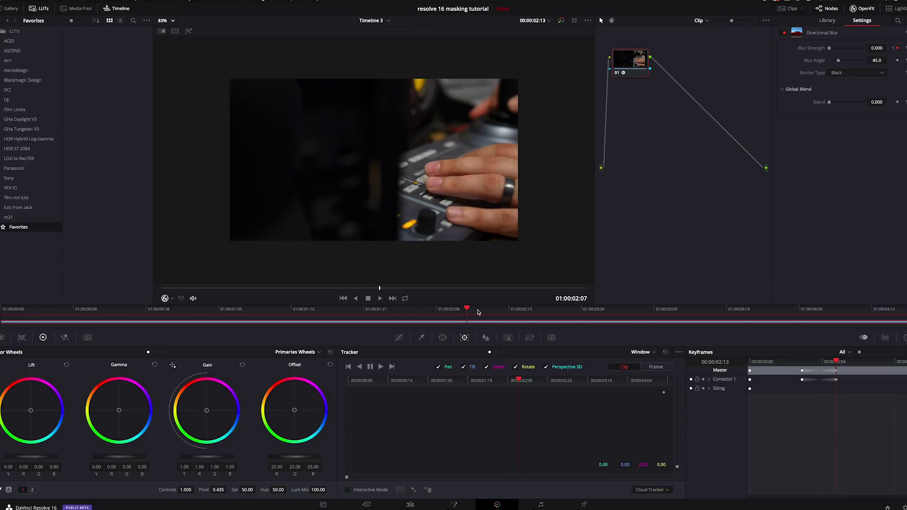
left_click_drag(418, 312, 400, 313)
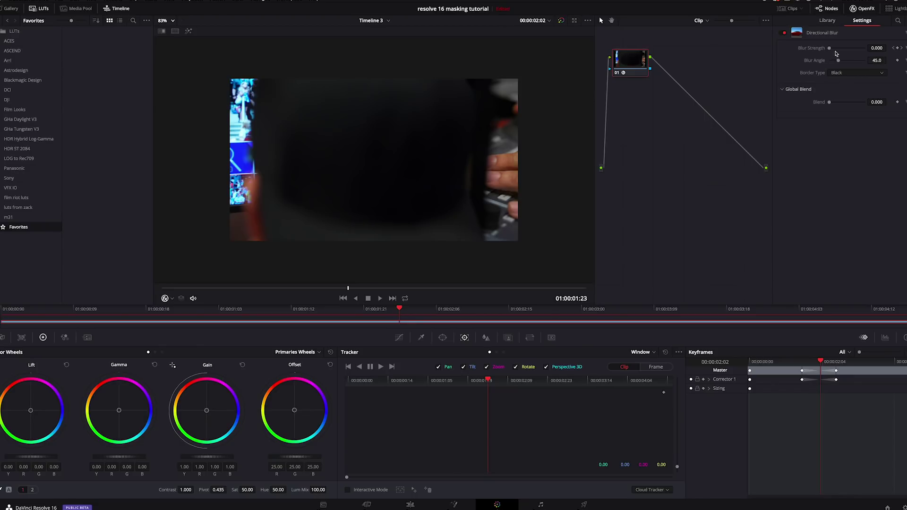
left_click_drag(835, 49, 839, 48)
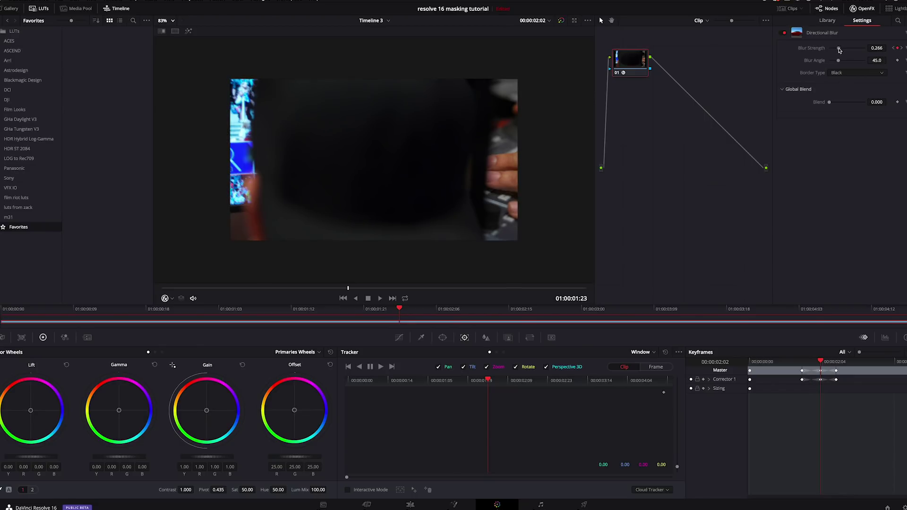
left_click(849, 73)
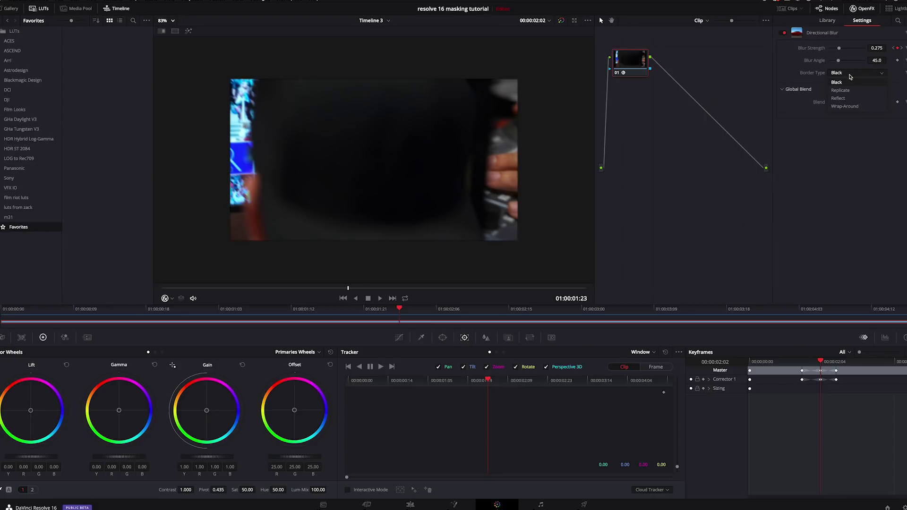
left_click(846, 90)
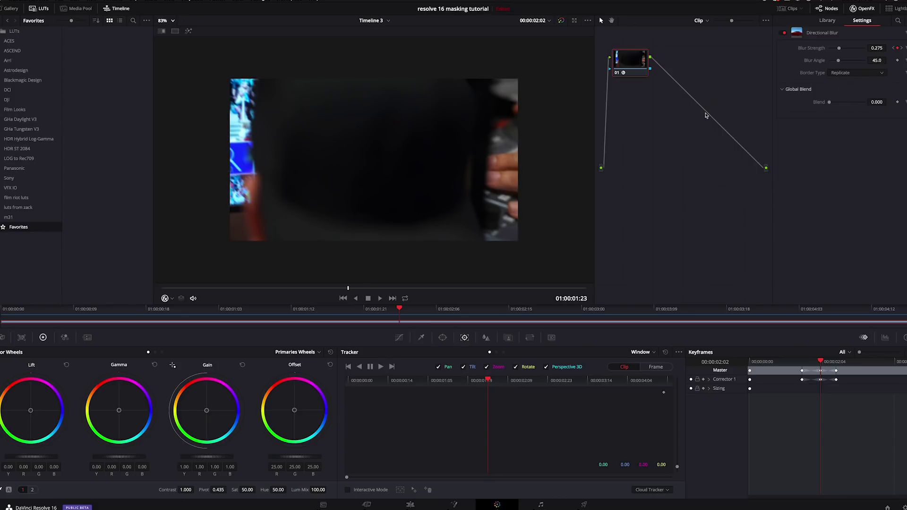